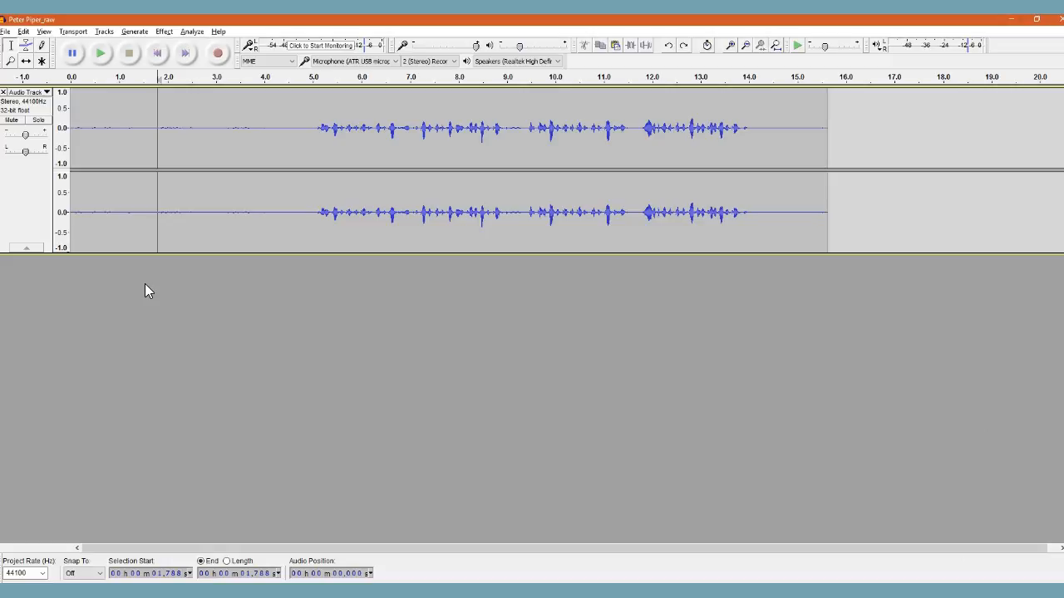
- Select the quiet lead-in at the start of the recording, from 0 to about 4.9 s
key("alt")
key("alt")
left_click_drag(308, 131, 65, 152)
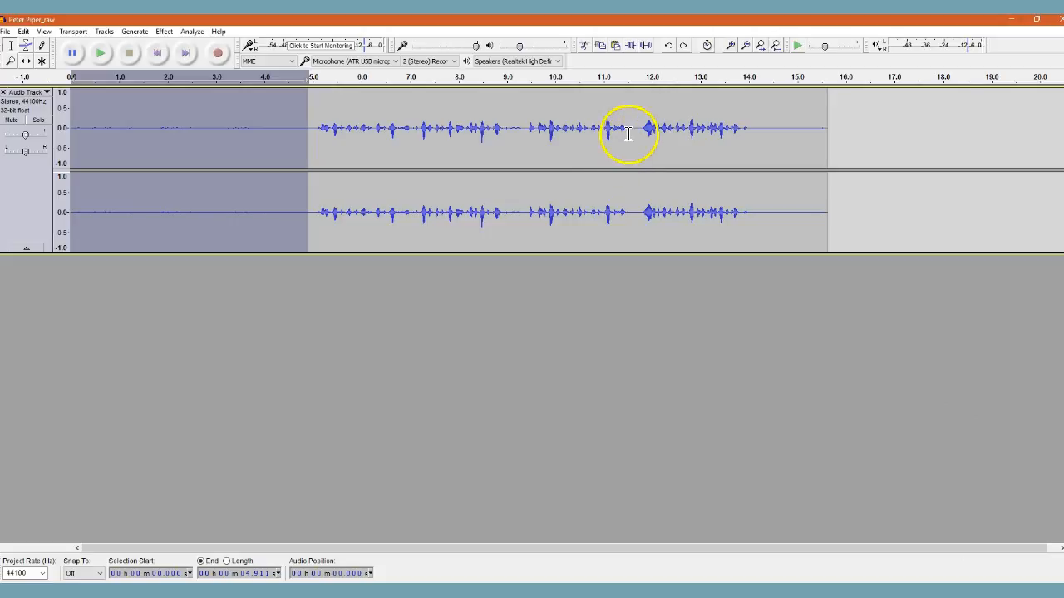
- Examine the silent gap between phrases at about 11.5 to 11.8 s up close
left_click_drag(628, 127, 641, 127)
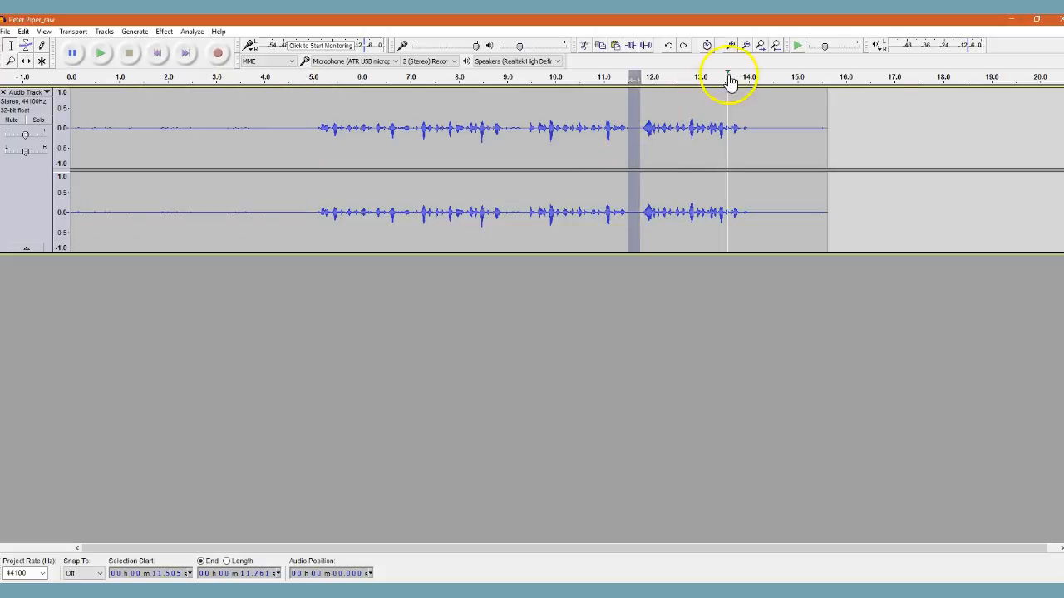
left_click(731, 46)
left_click(730, 45)
left_click(731, 45)
left_click(731, 48)
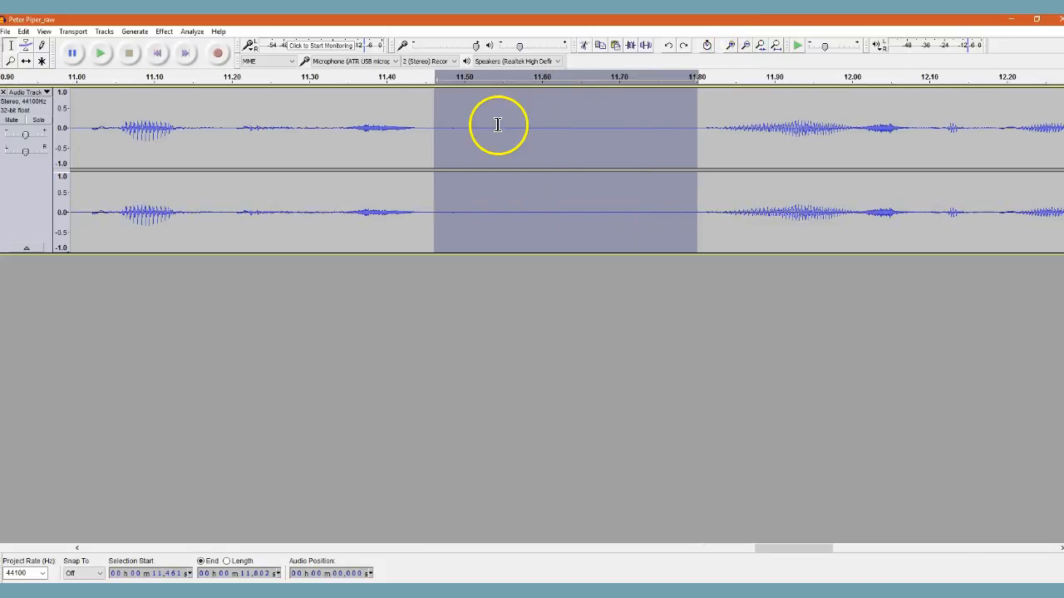
left_click(497, 125)
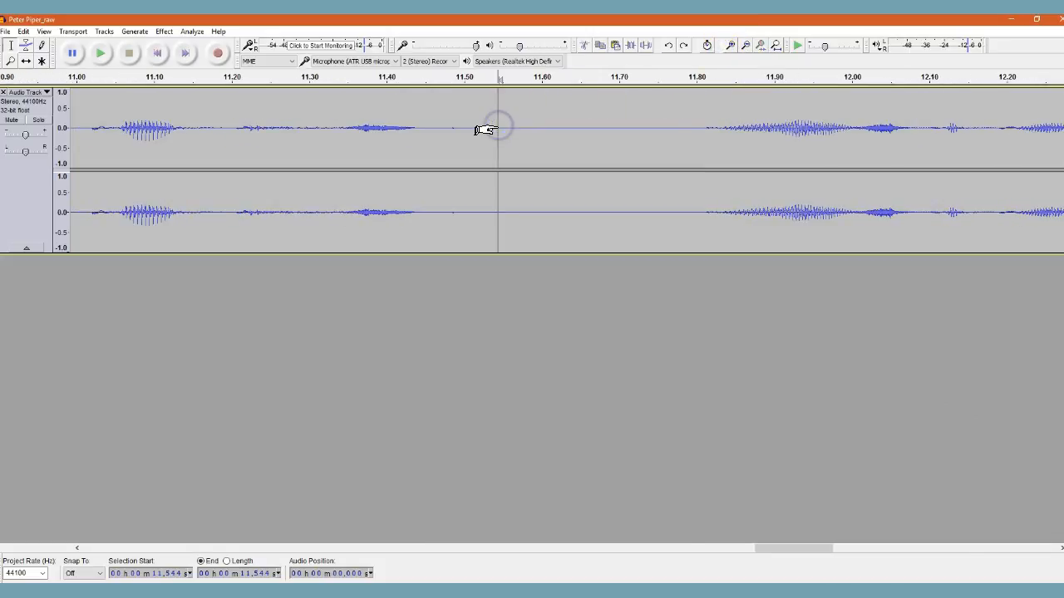
left_click(745, 46)
left_click(746, 45)
left_click(746, 45)
left_click(745, 46)
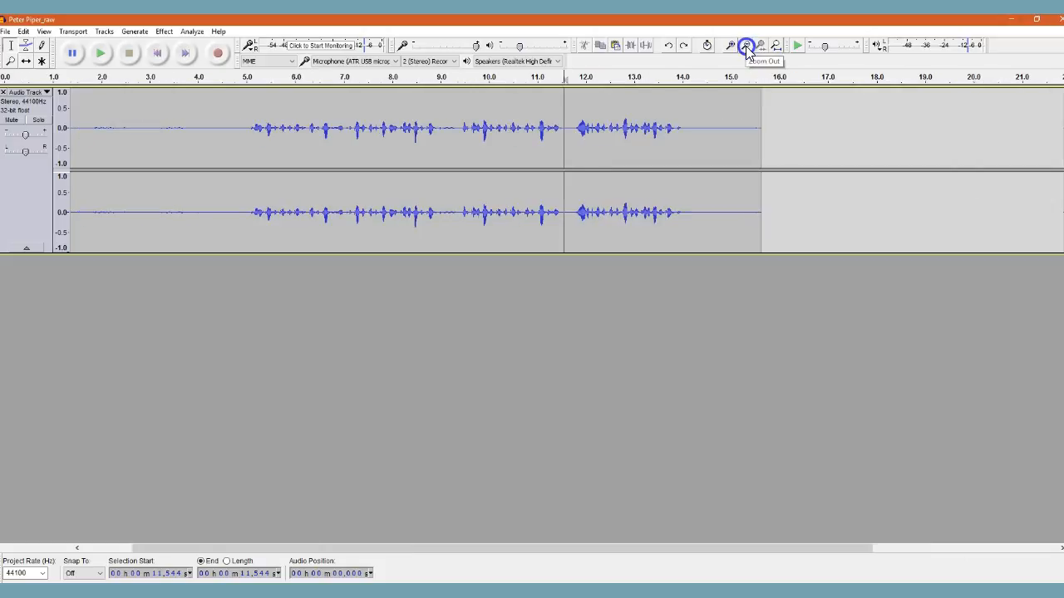
- Capture a Noise Reduction profile from the quiet first 5 seconds of the track
left_click_drag(247, 131, 52, 135)
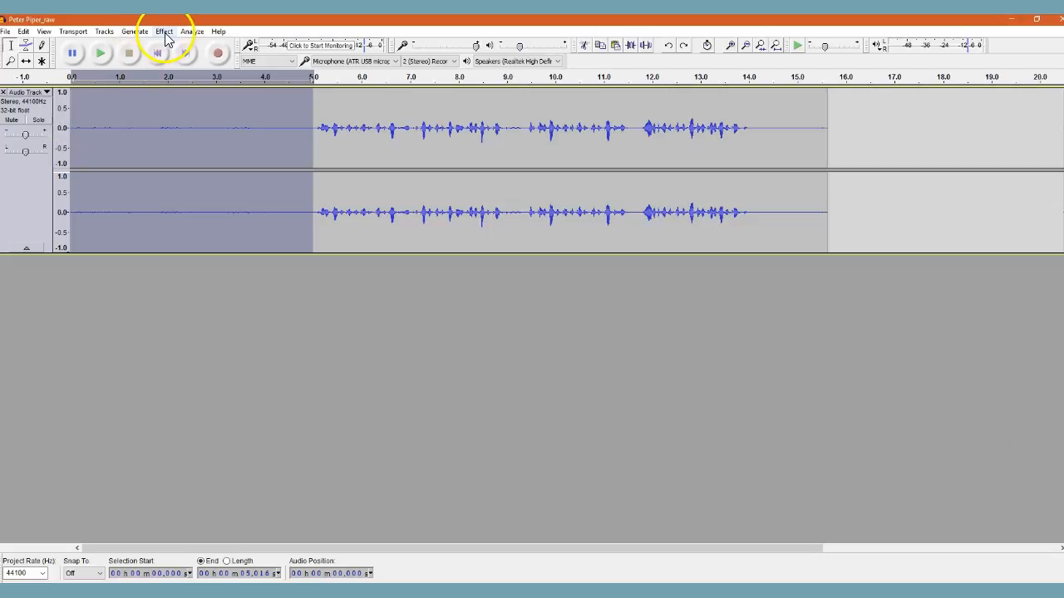
left_click(164, 33)
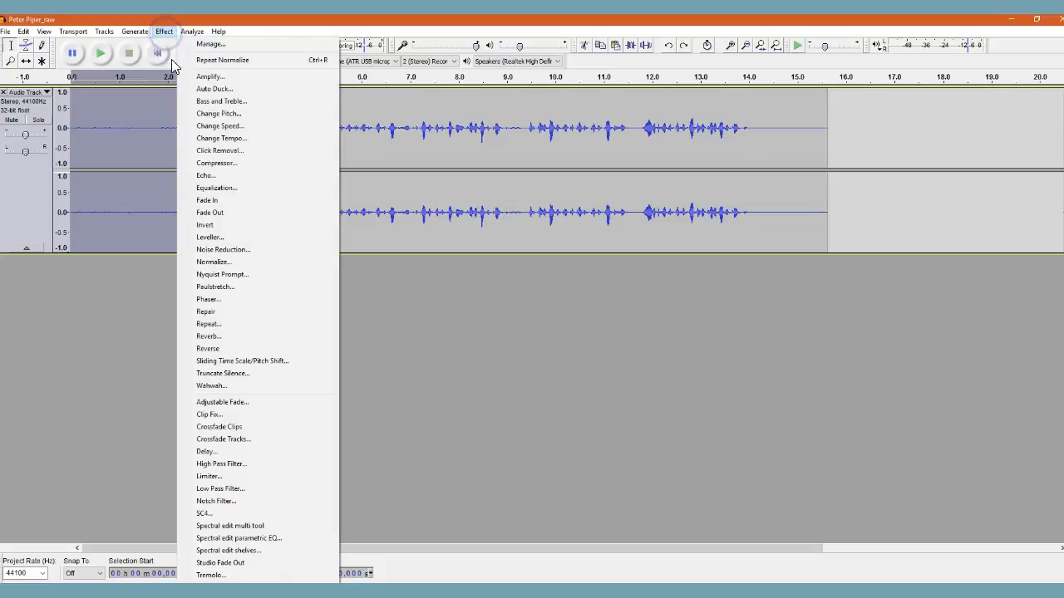
left_click(243, 251)
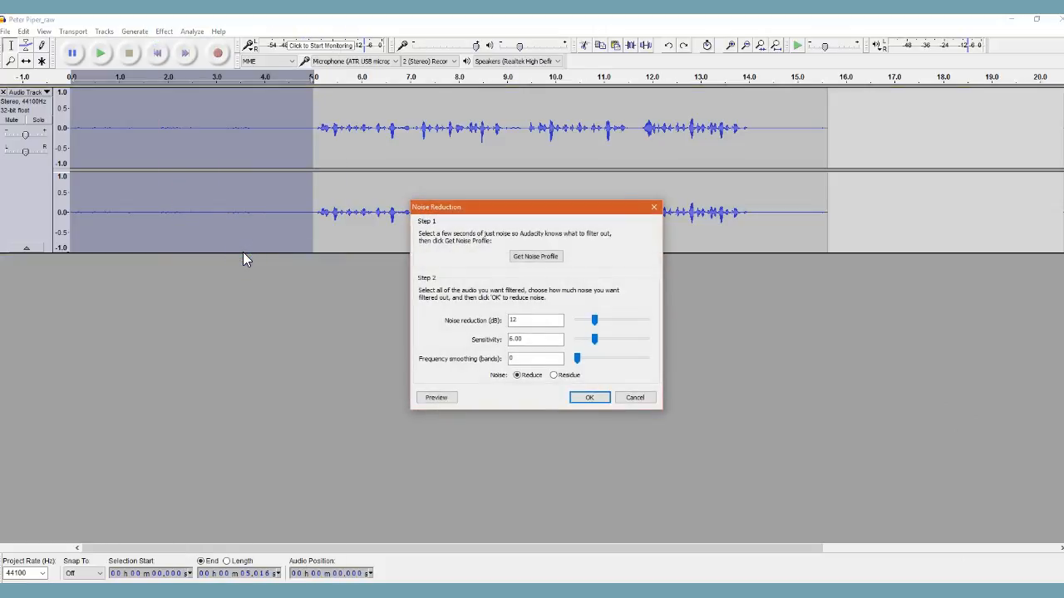
left_click(543, 258)
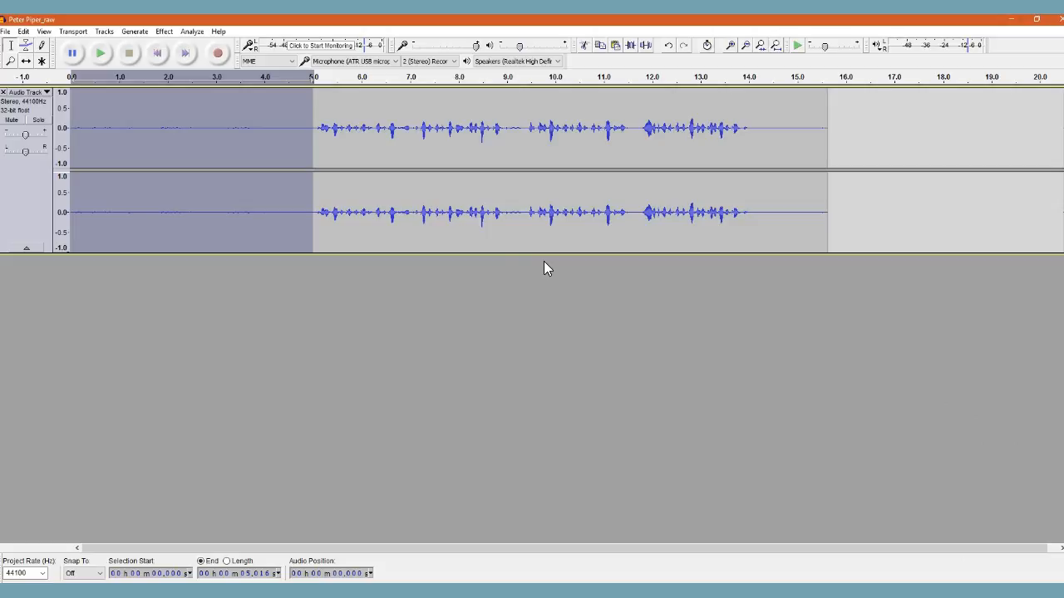
- Select part of the speech from about 5.1 to 7.2 s, replacing it with a selection from about 4.1 to 14.6 s
left_click(309, 224)
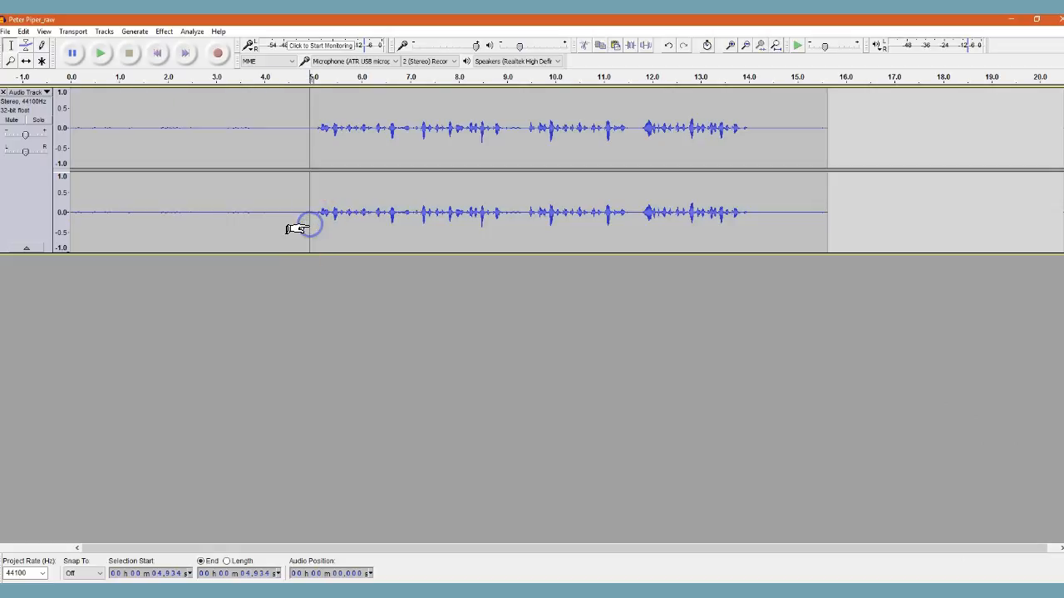
left_click_drag(321, 130, 419, 143)
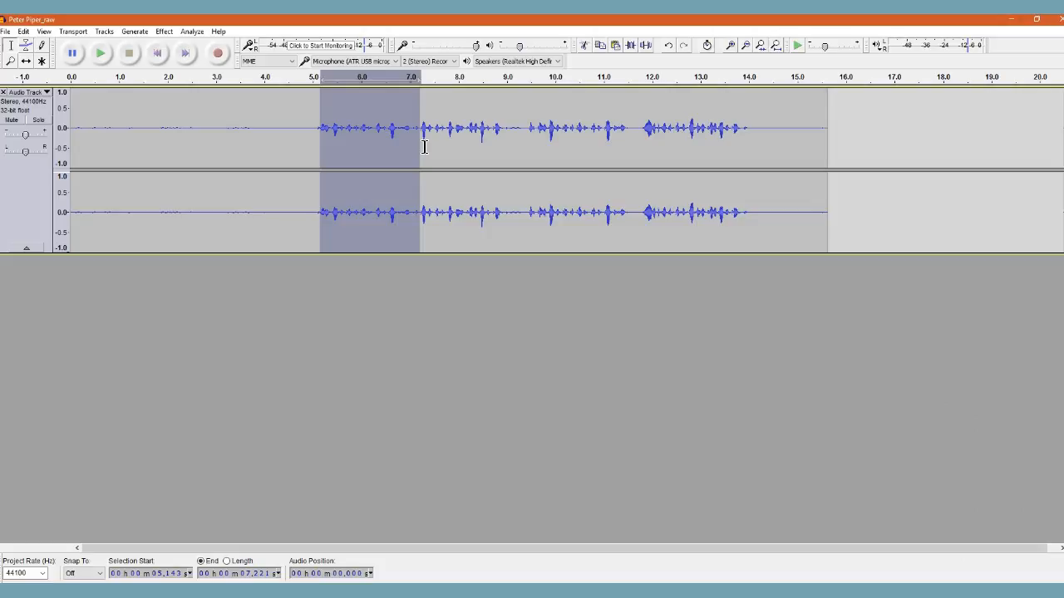
left_click(290, 155)
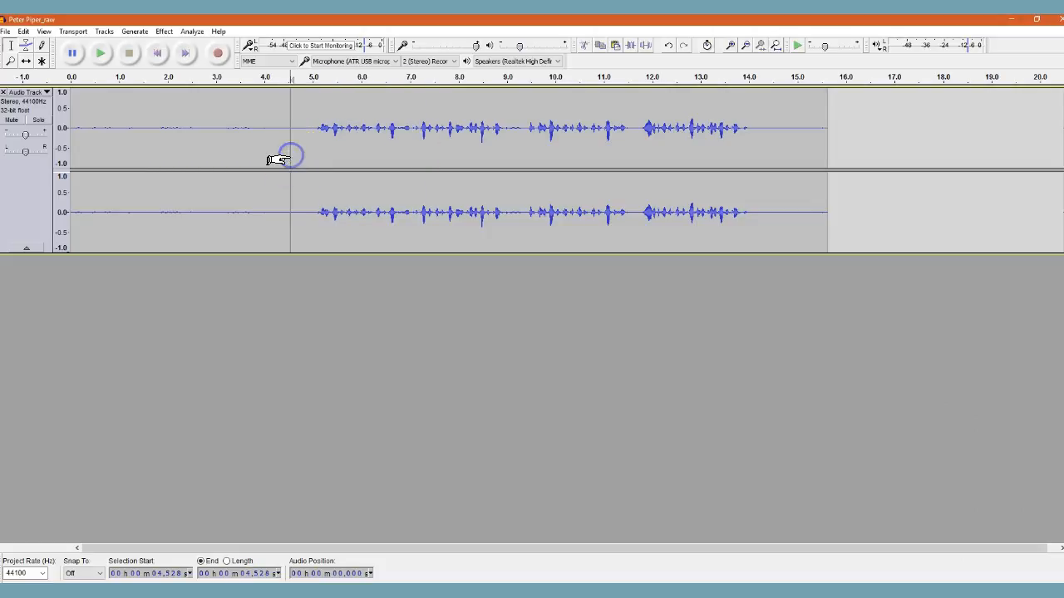
left_click(268, 153)
left_click_drag(269, 153, 774, 169)
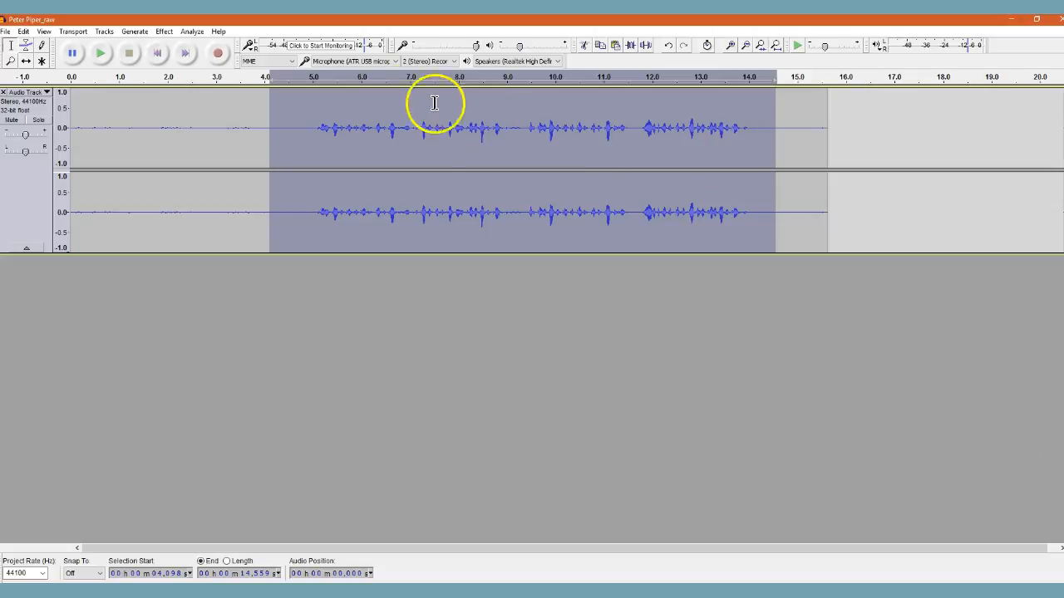
- Select the entire recording from start to end
left_click(24, 31)
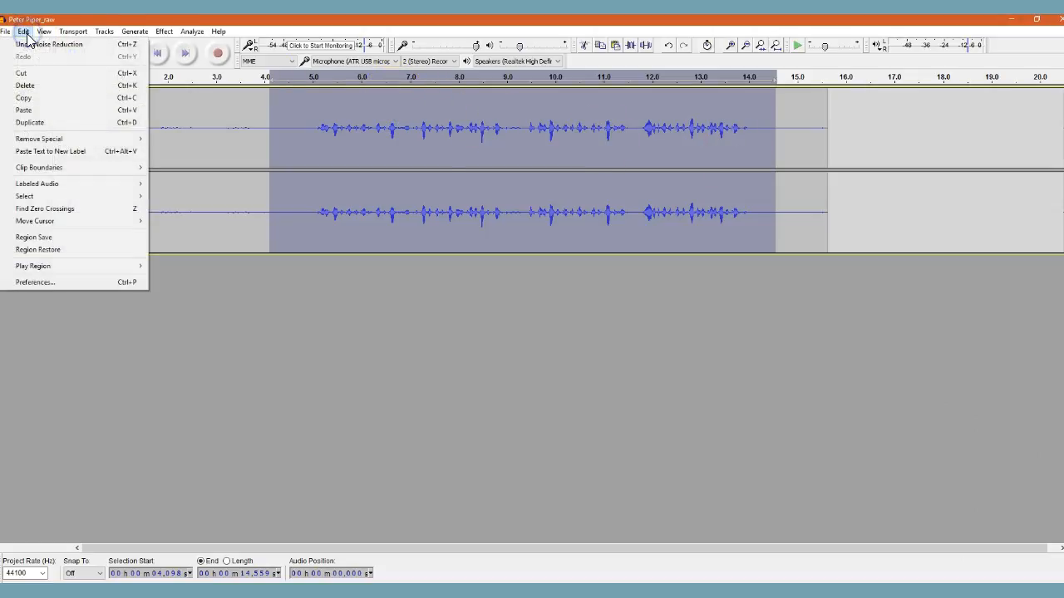
mouse_move(90, 195)
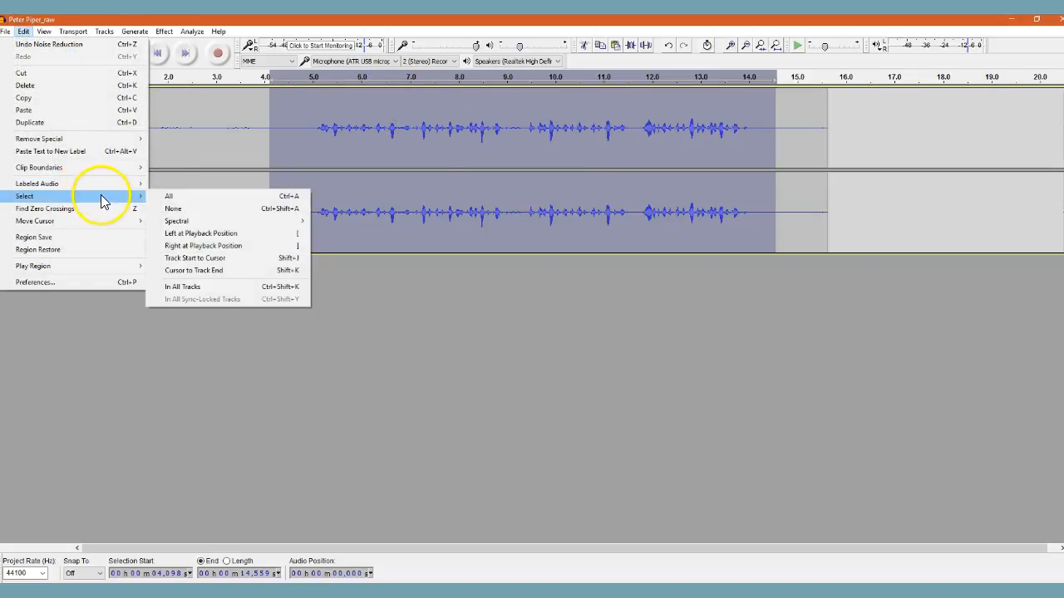
left_click(168, 198)
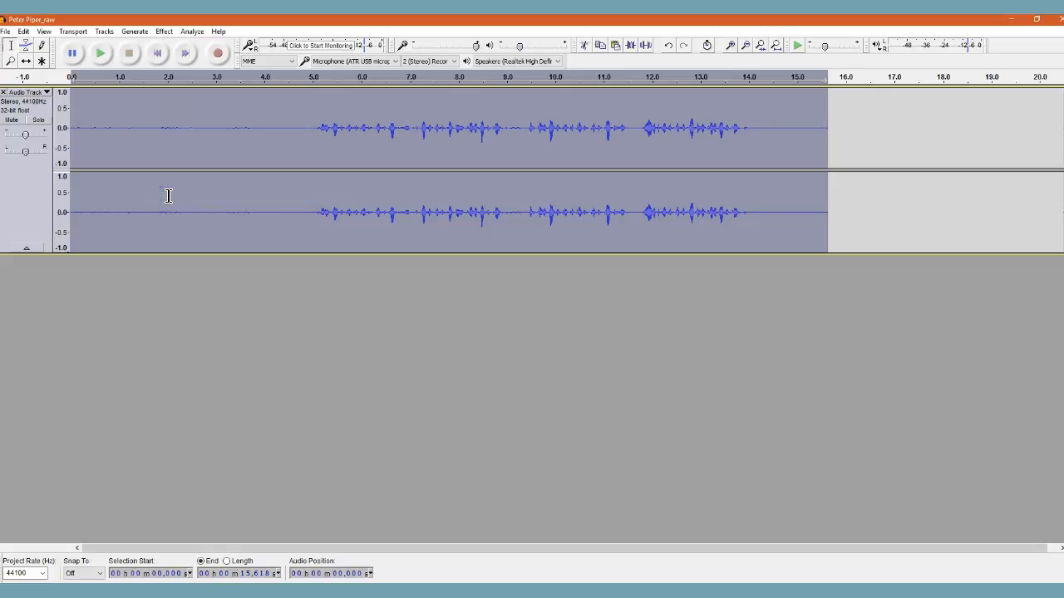
left_click(168, 196)
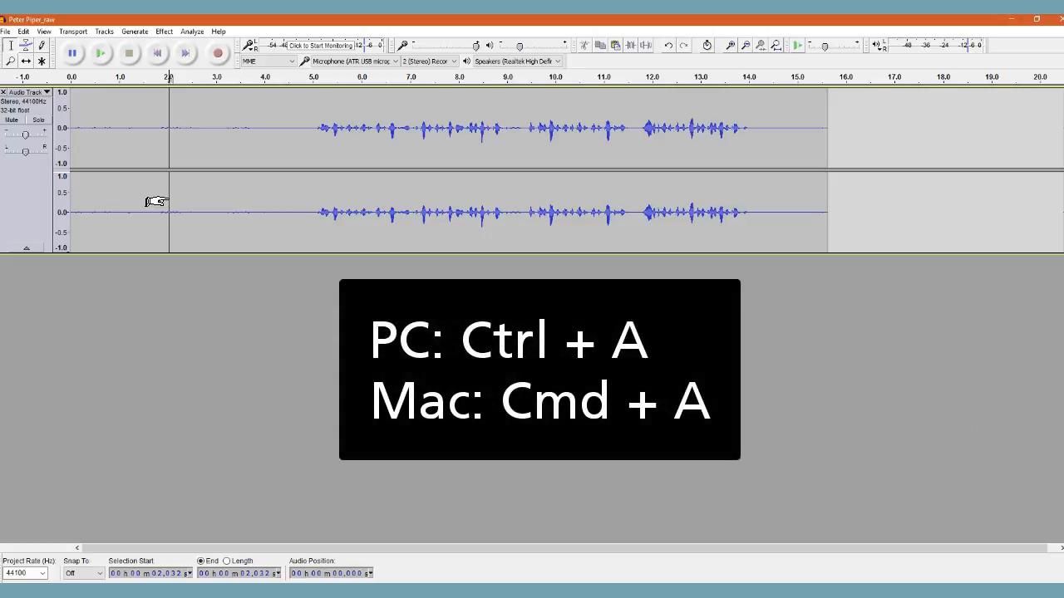
key("ctrl+a")
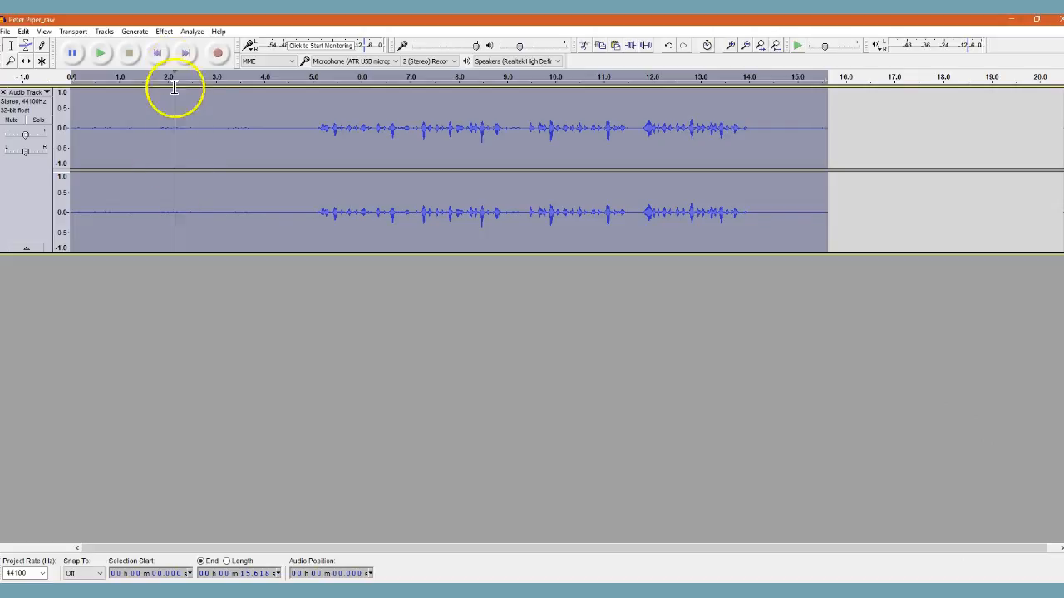
- Apply Noise Reduction to the whole recording in Reduce mode with 12 dB reduction, sensitivity 6.00 and frequency smoothing 0
left_click(166, 33)
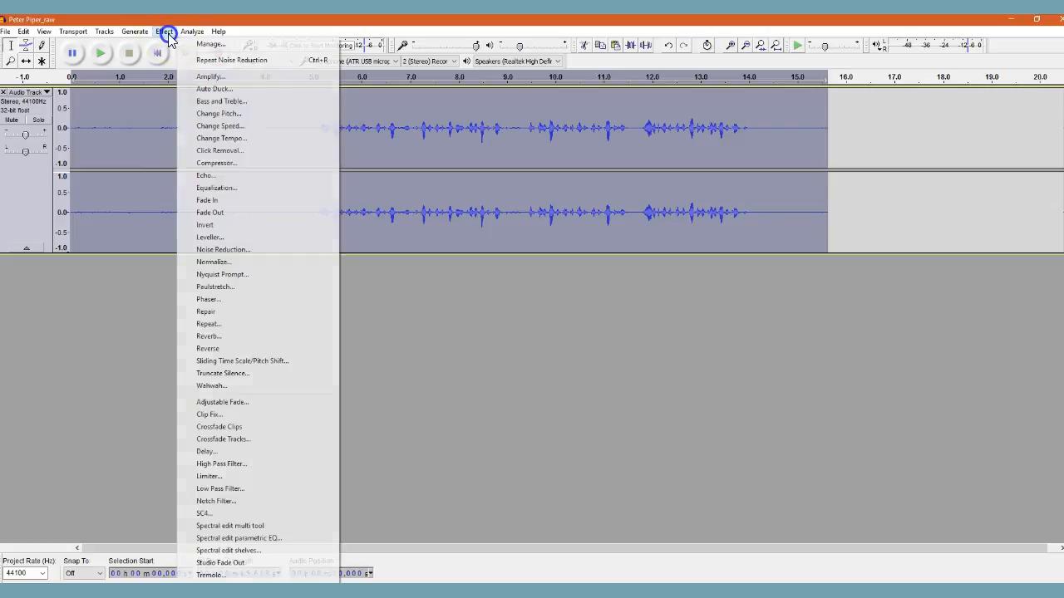
left_click(212, 248)
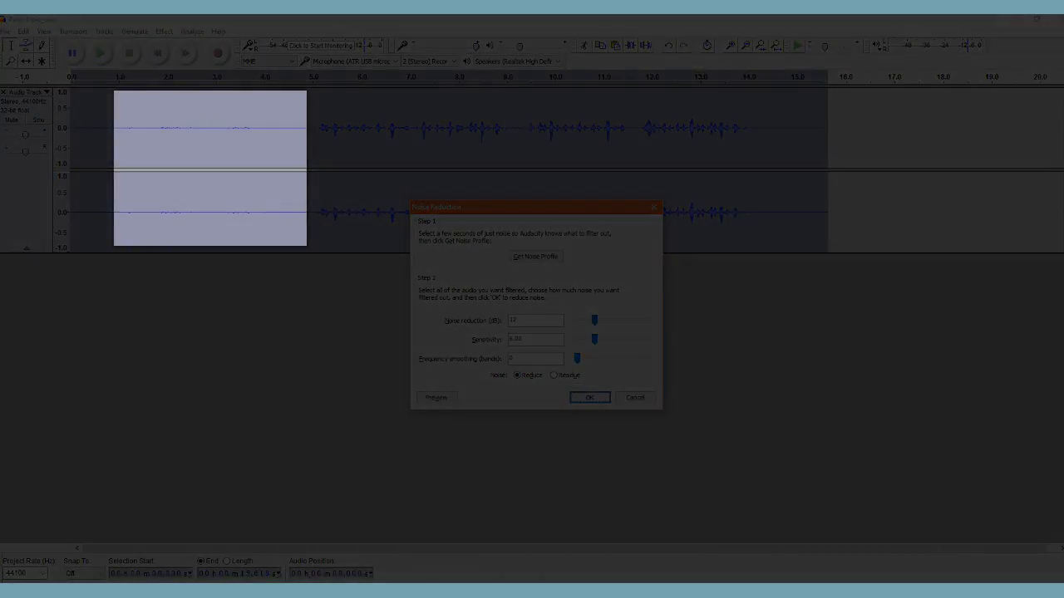
left_click(588, 397)
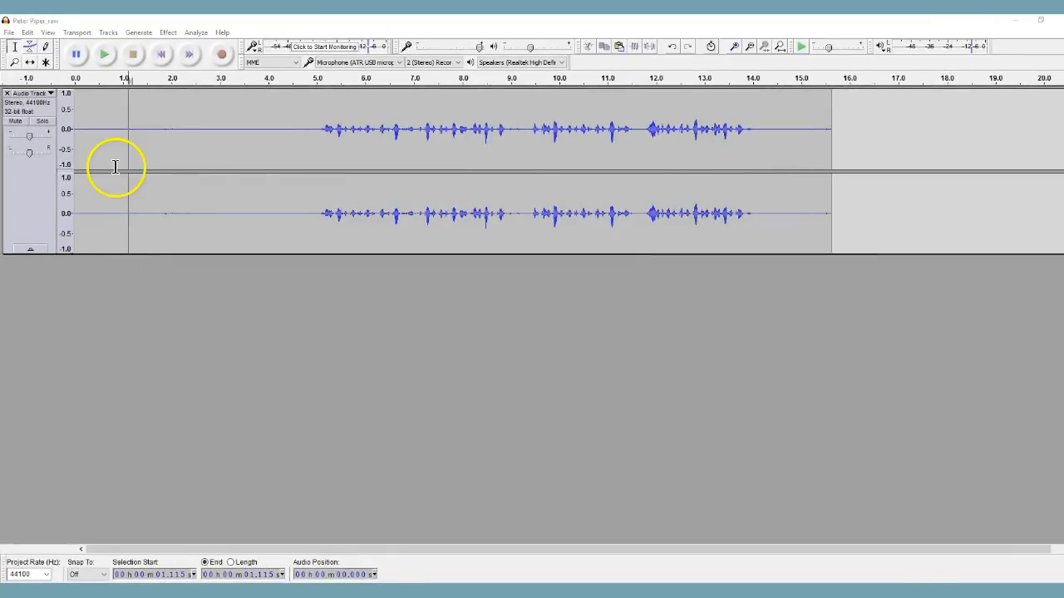
- Play back the noise-reduced recording from about 1.1 s to hear the effect
left_click(153, 55)
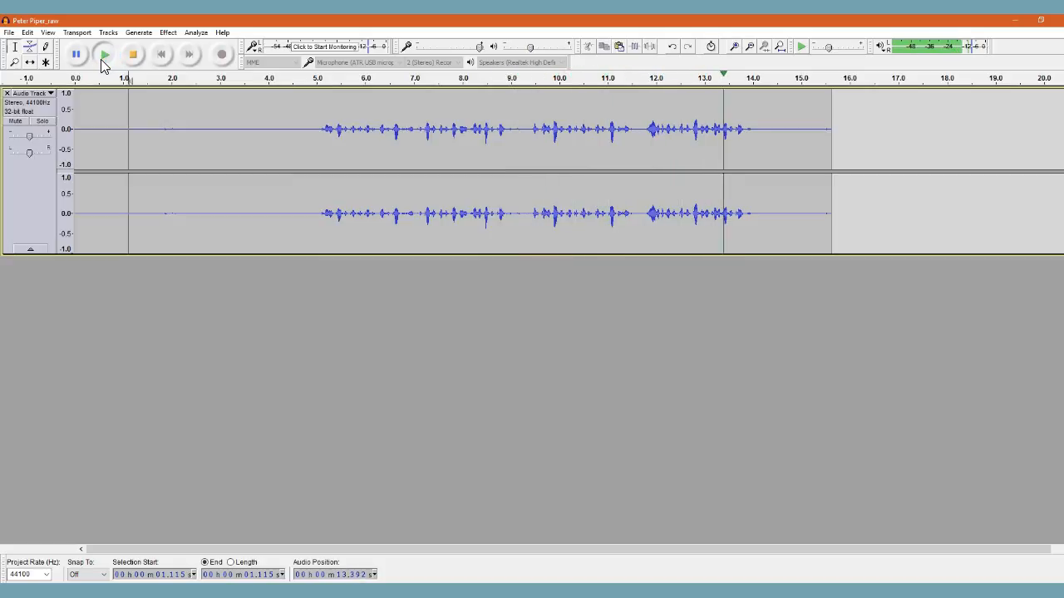
left_click(103, 58)
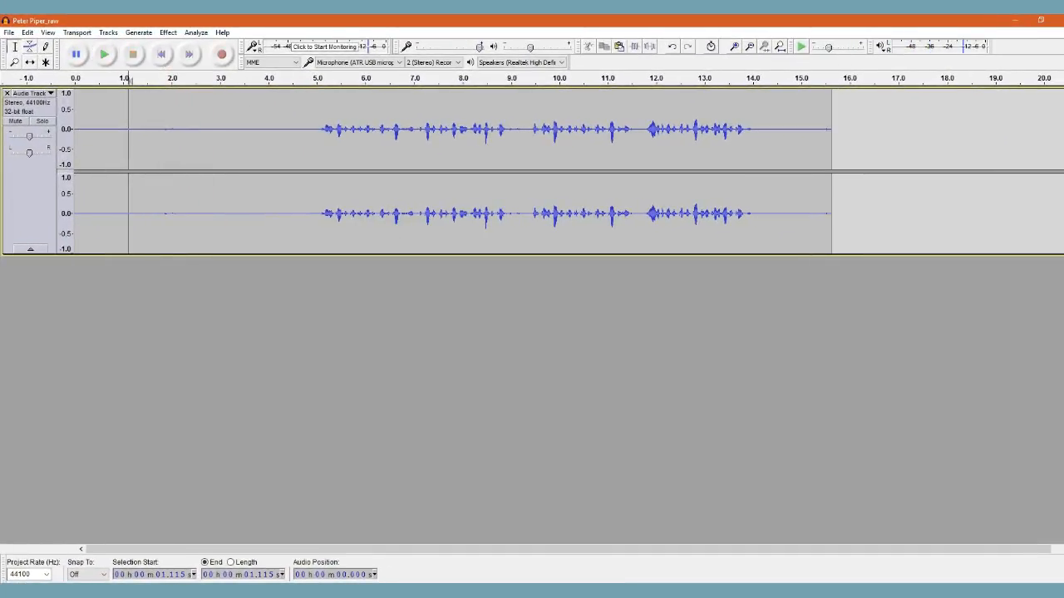
- Select the whole noise-reduced audio clip
double_click(119, 131)
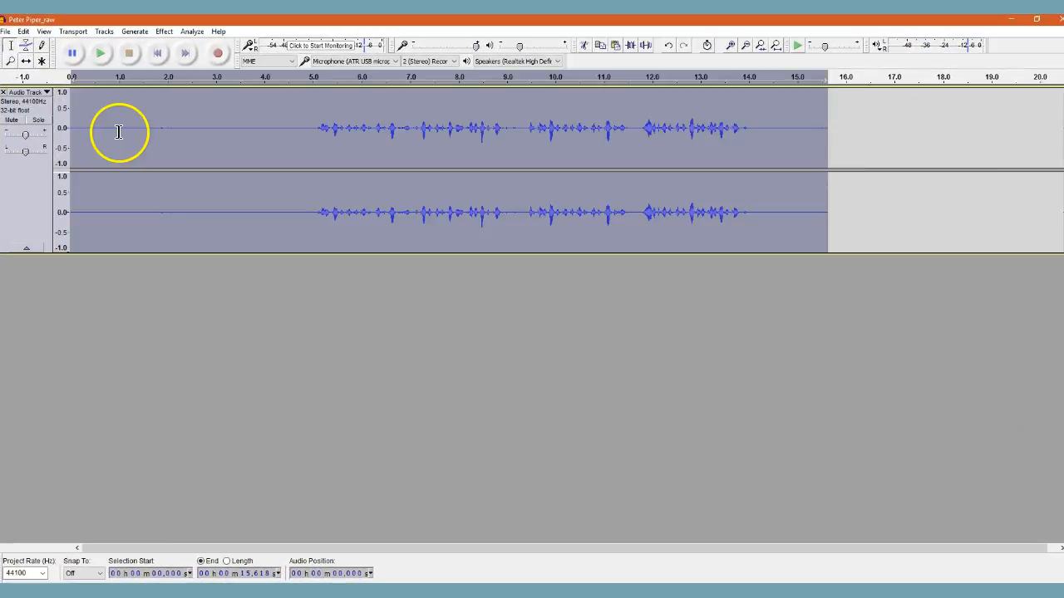